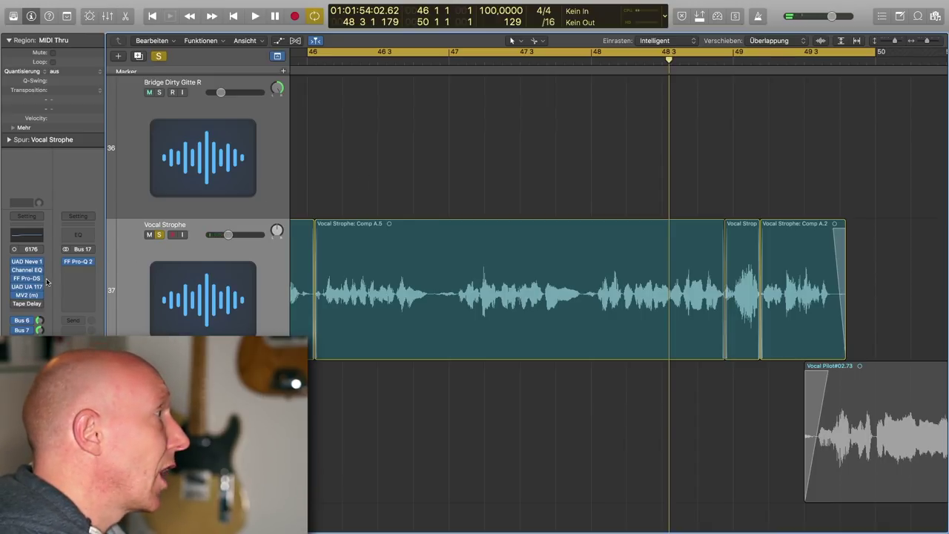
- Split the Vocal Strophe region before and after the quiet breath around bar 47, isolating the breath as its own region
mouse_move(30, 288)
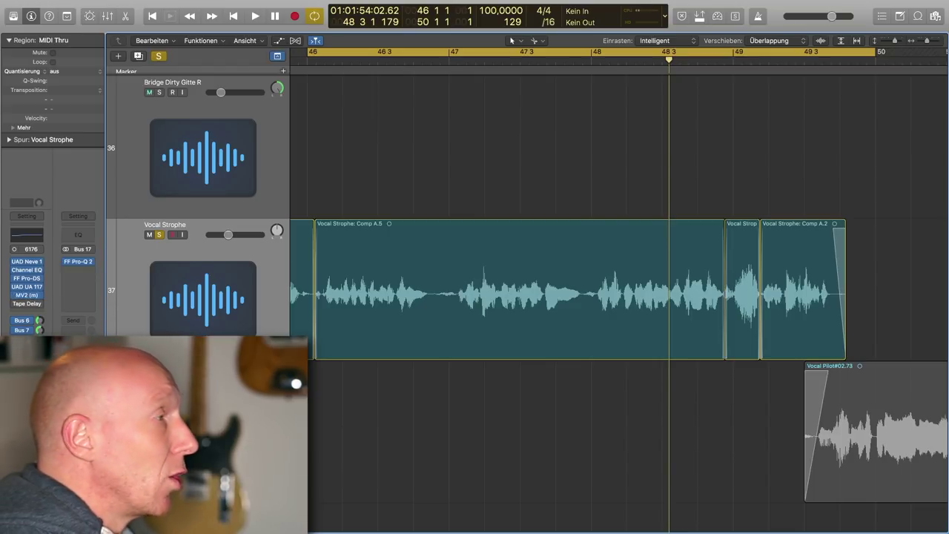
scroll(390, 340, up, 6)
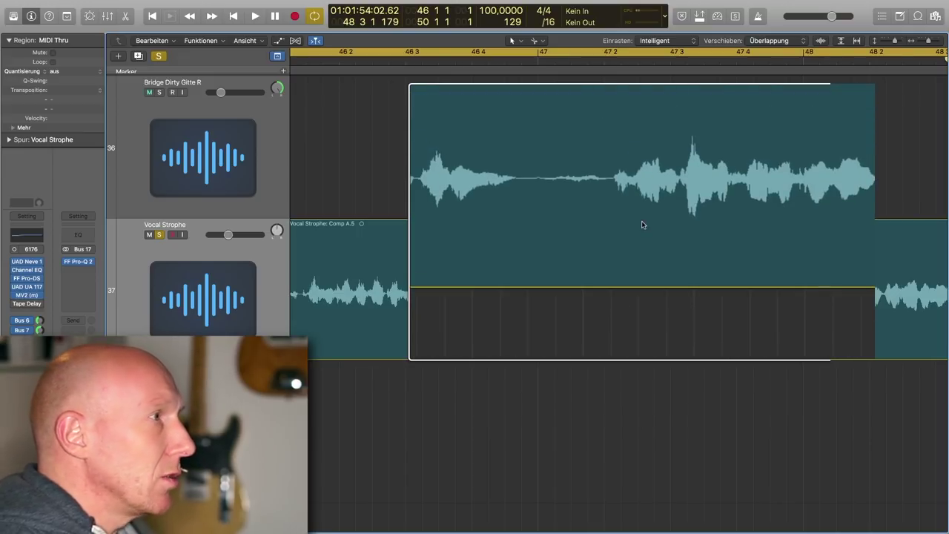
scroll(642, 224, right, 3)
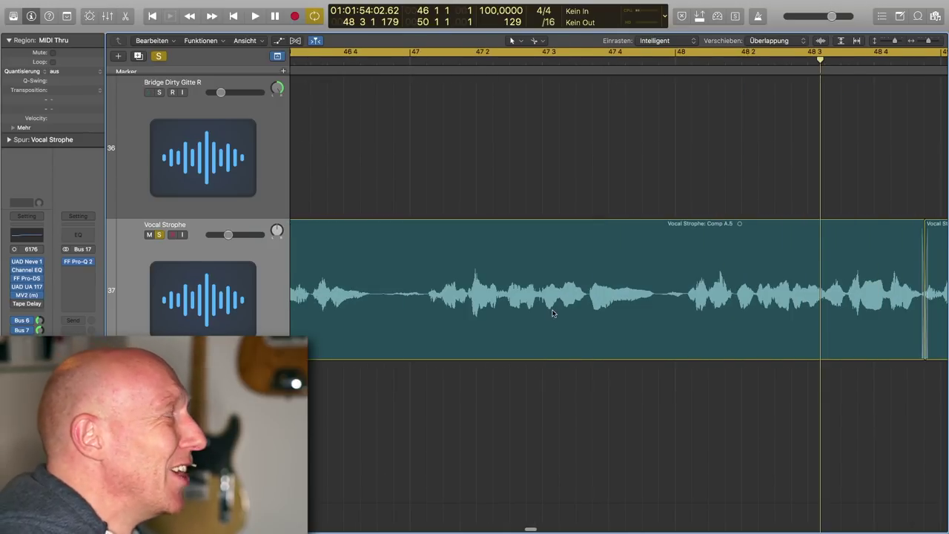
scroll(572, 311, left, 5)
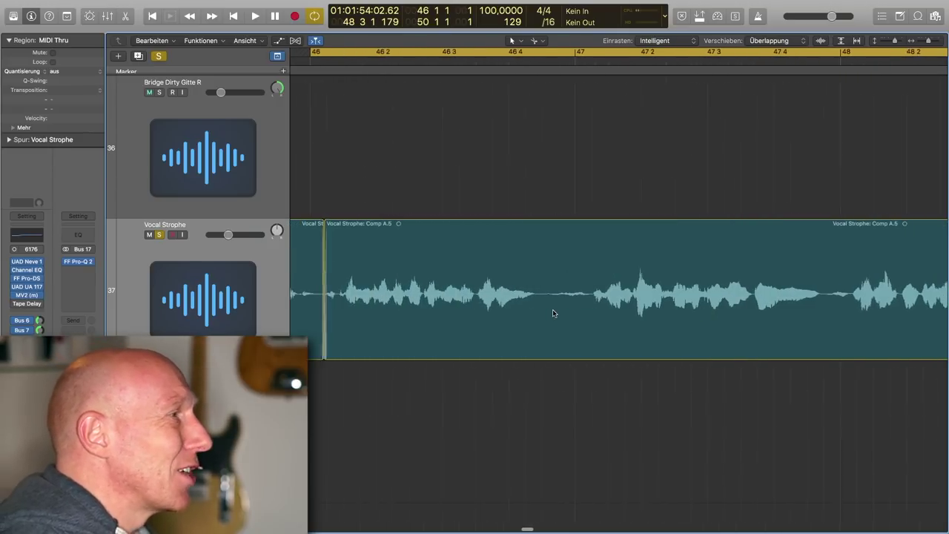
click(588, 298)
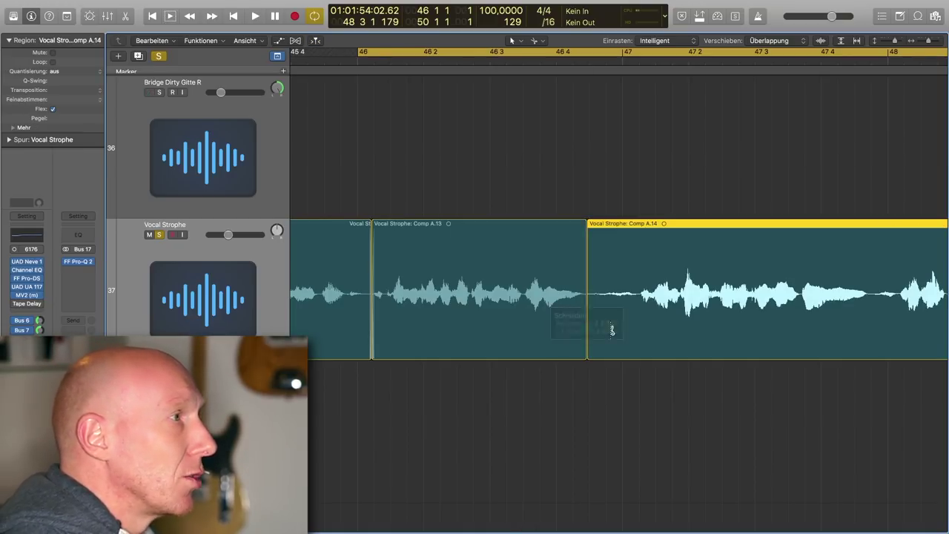
click(637, 301)
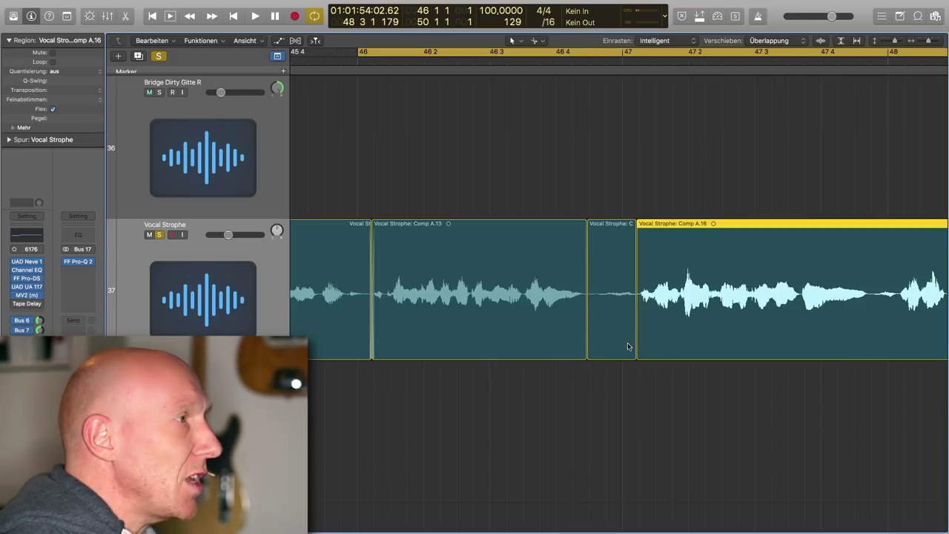
- Try deleting the isolated breath region without its automation data, audition the passage, and undo the deletion
click(613, 314)
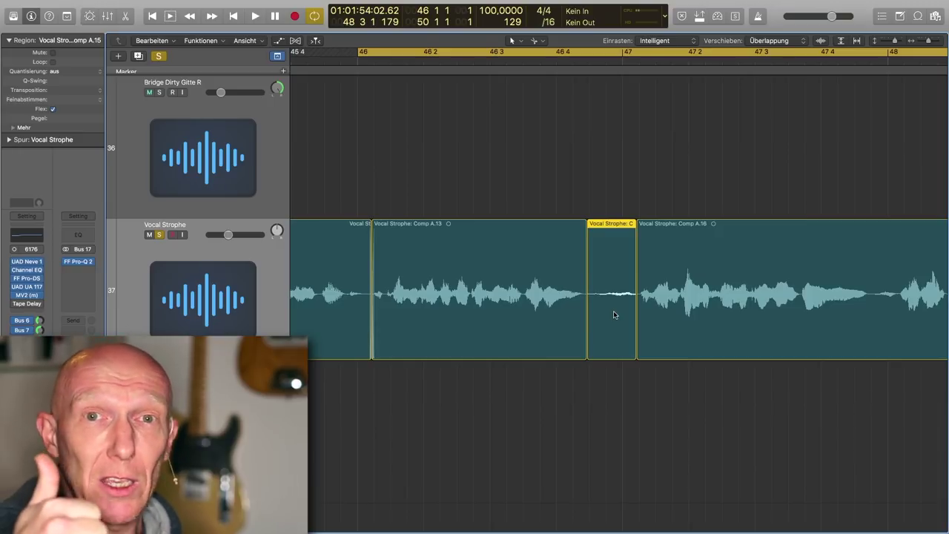
key(Delete)
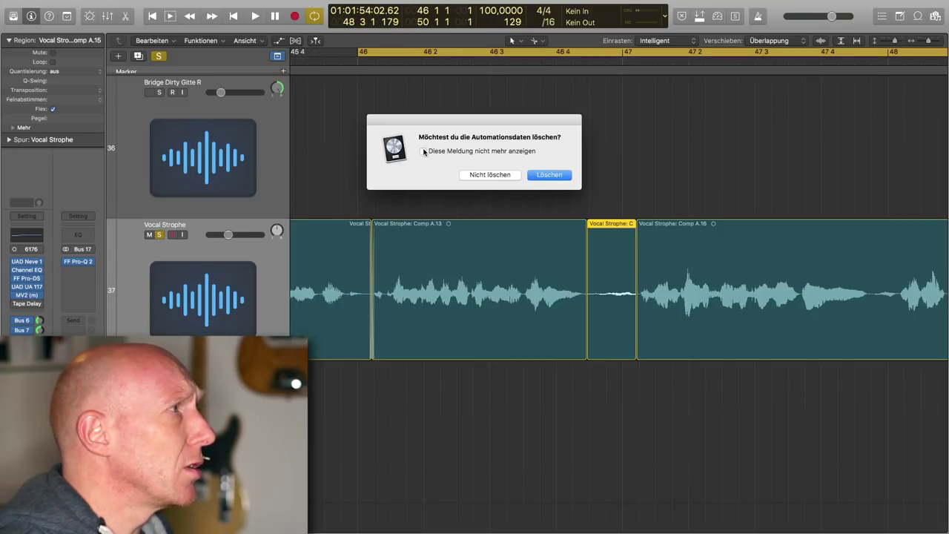
click(493, 176)
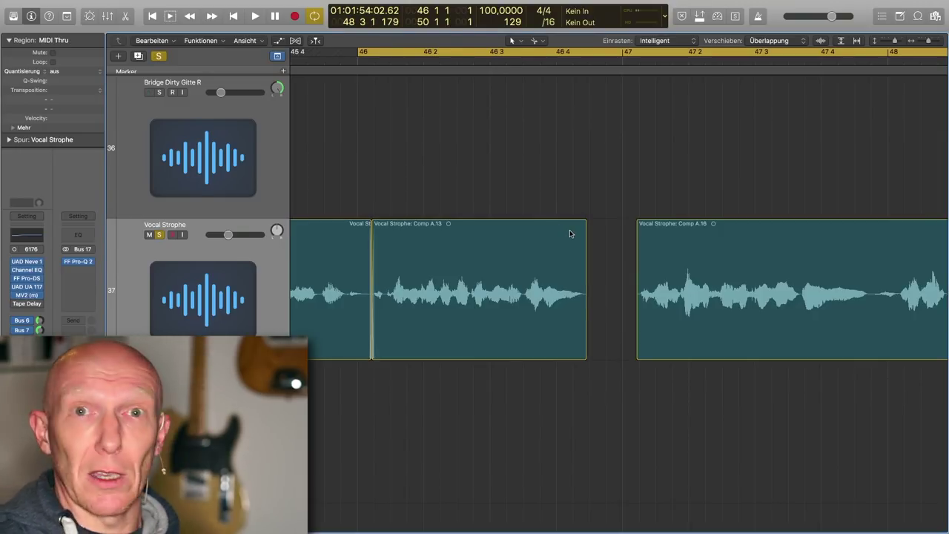
key(space)
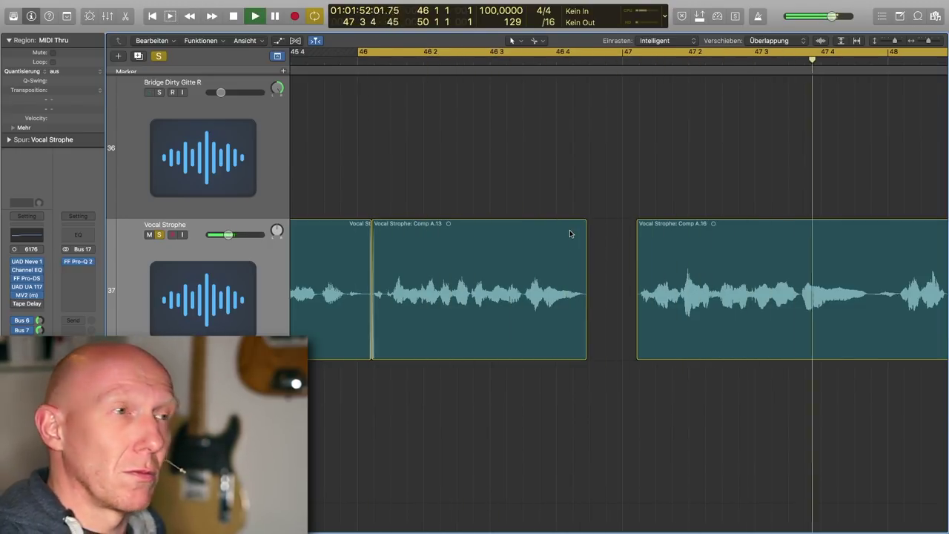
key(space)
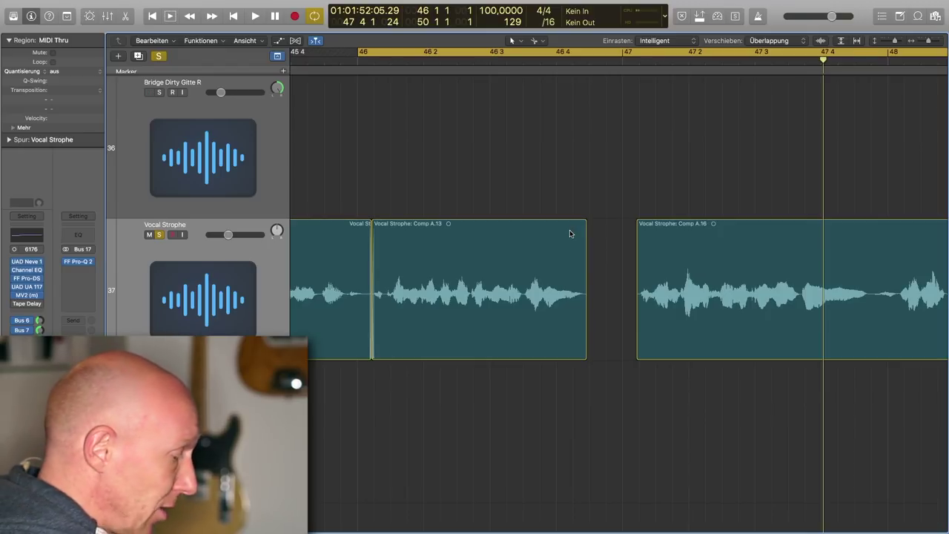
key(super+z)
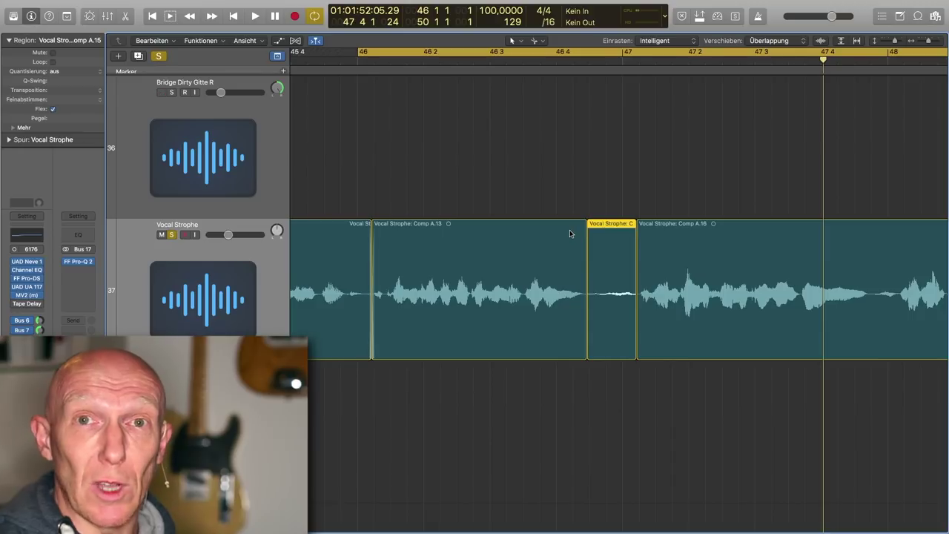
- Set the gain of the isolated breath region at bar 47 to -6 dB
click(615, 212)
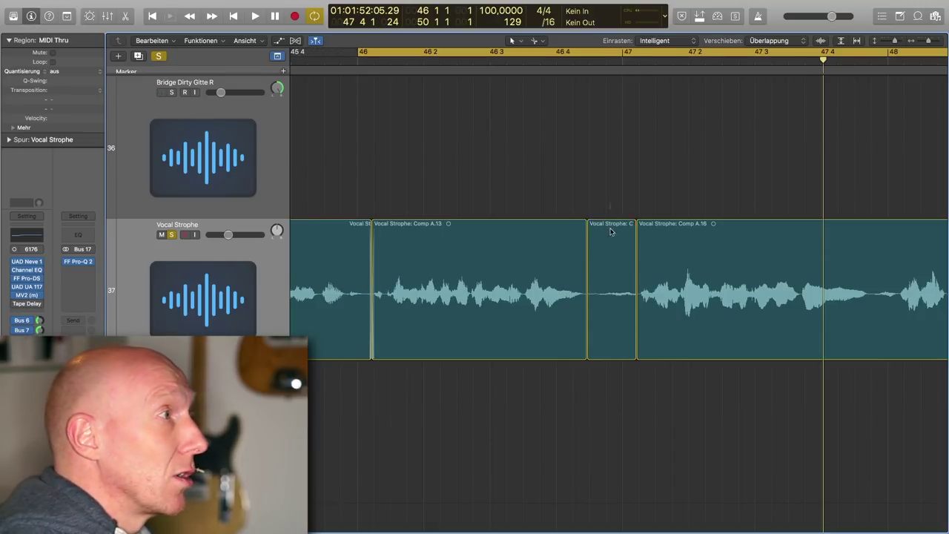
click(610, 262)
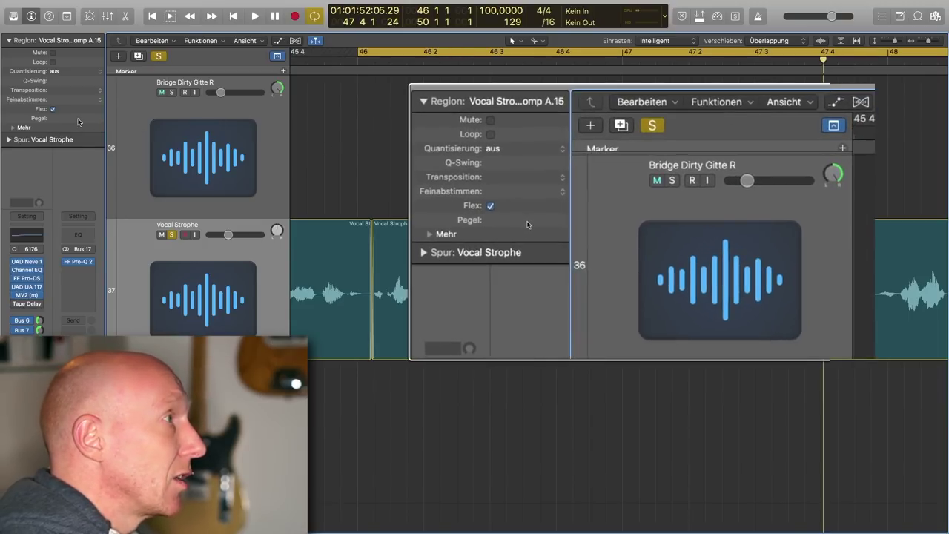
mouse_move(78, 121)
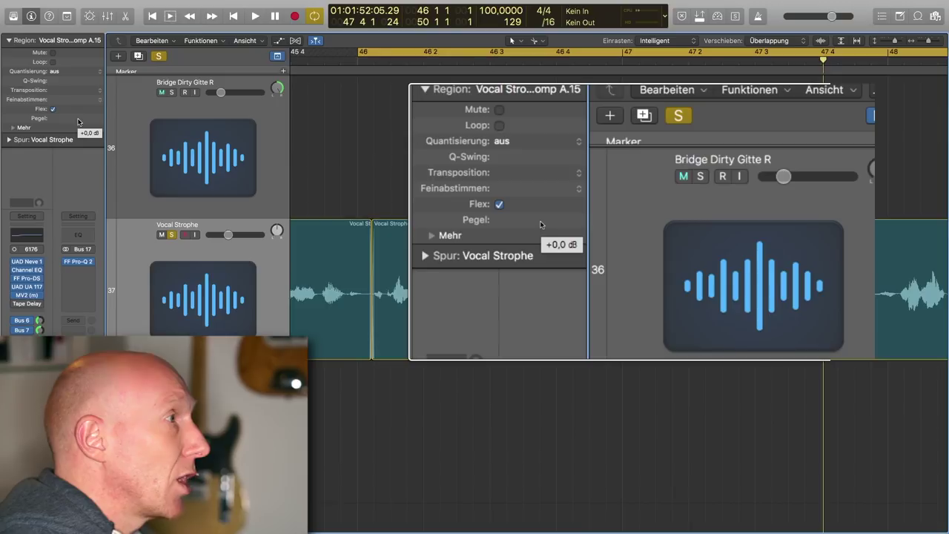
double_click(78, 119)
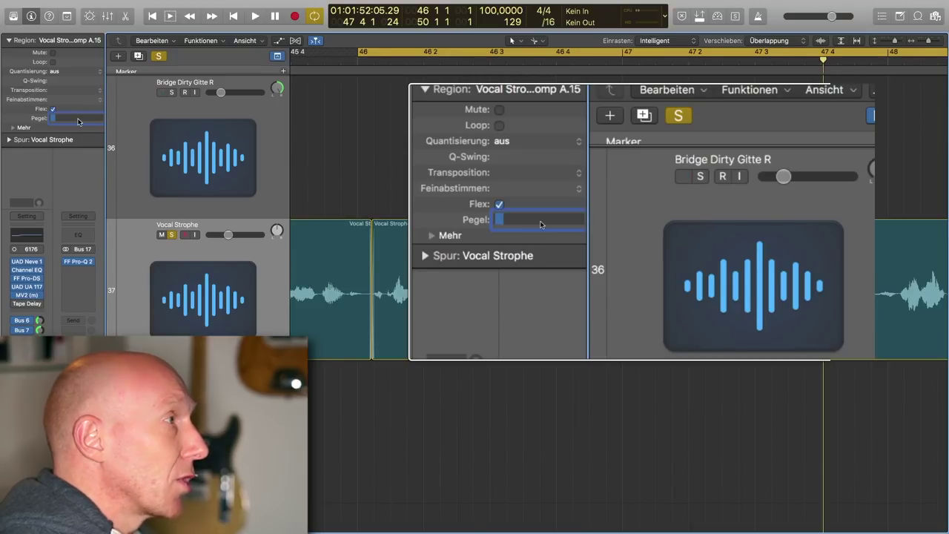
text(-6)
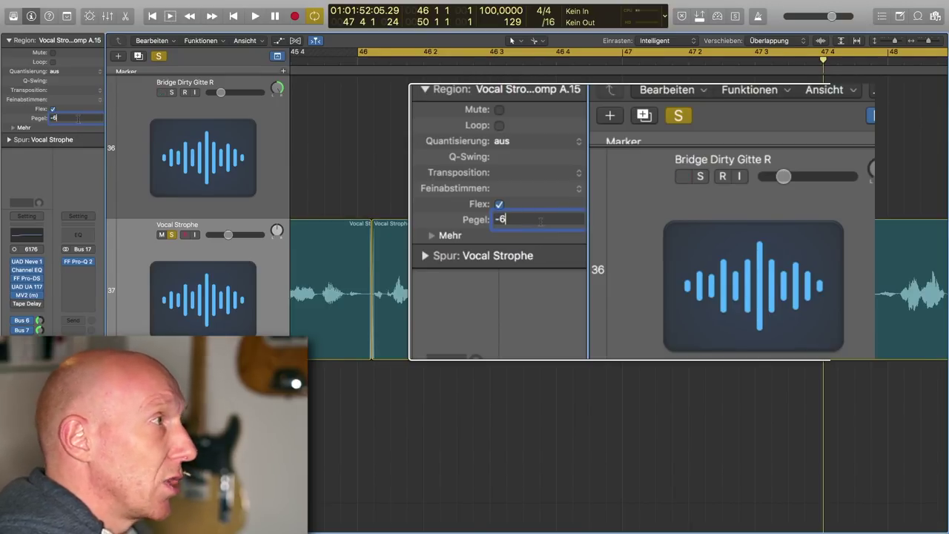
key(Return)
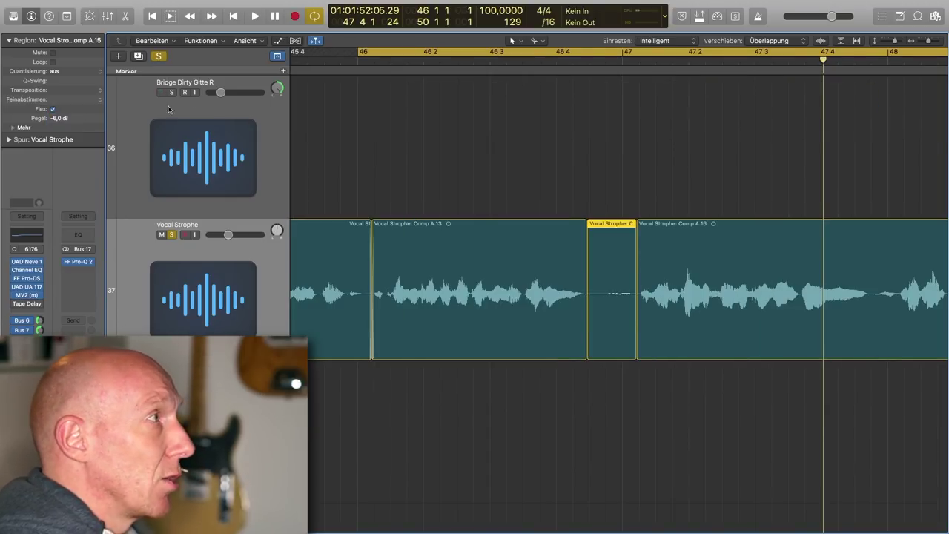
- Audition the lowered breath with the vocal soloed, and again in the full mix with solo turned off
key(space)
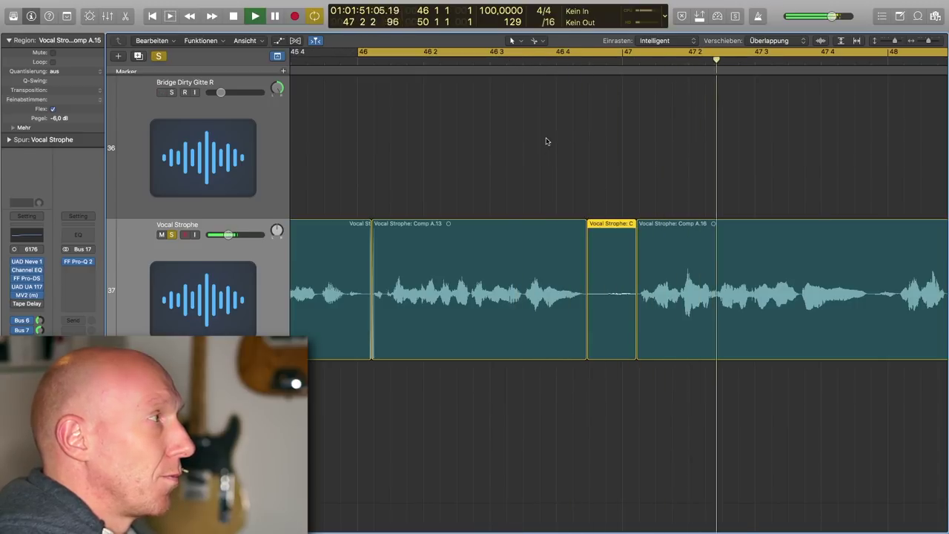
key(space)
click(161, 56)
key(space)
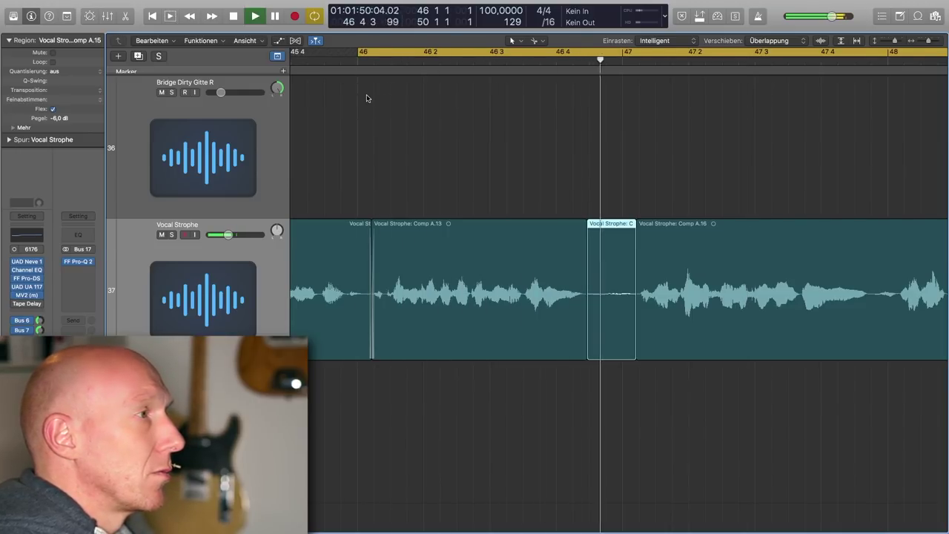
key(space)
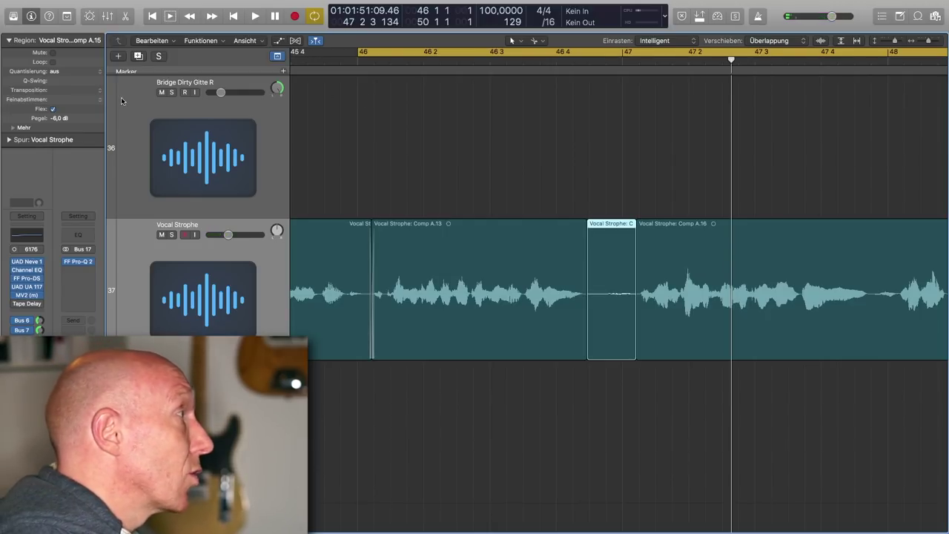
- Reset the breath region's gain to 0 dB and play the passage in the mix for comparison
double_click(66, 118)
text(0)
key(Return)
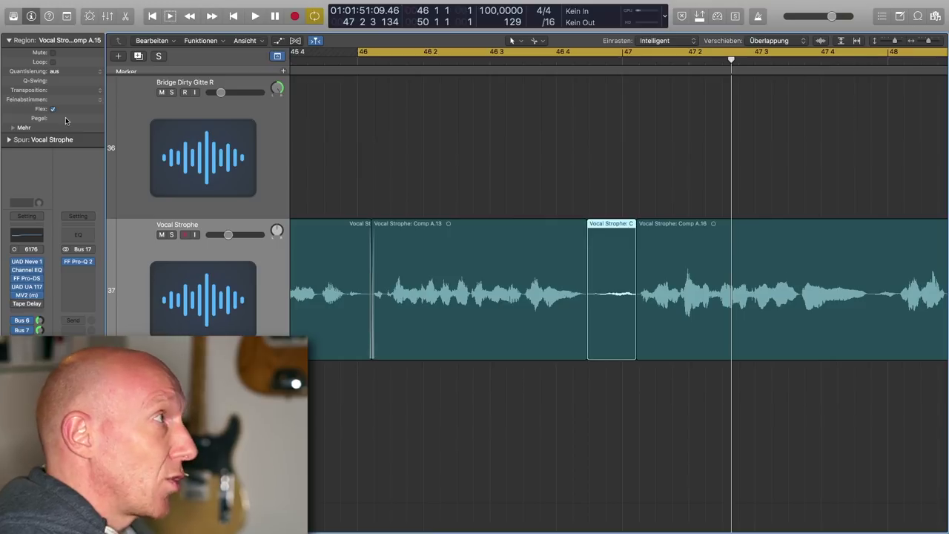
key(space)
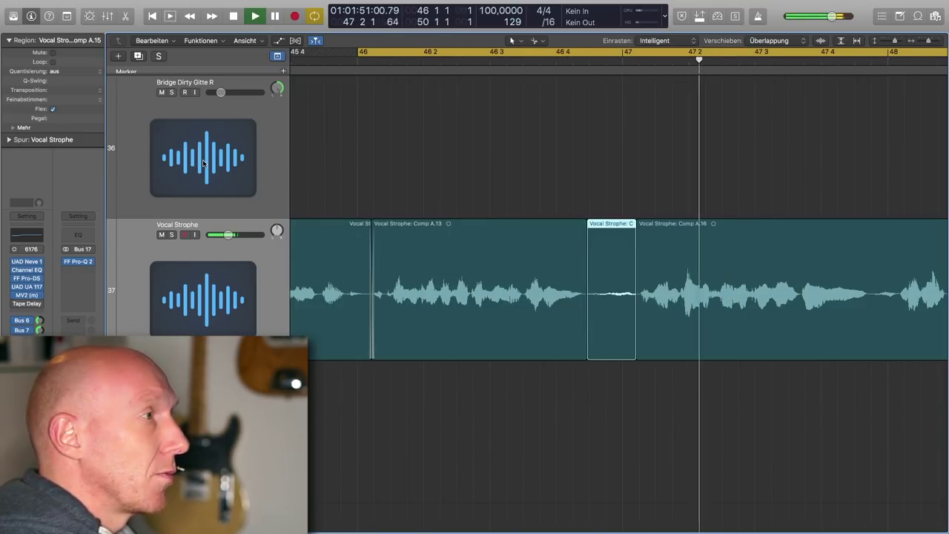
key(space)
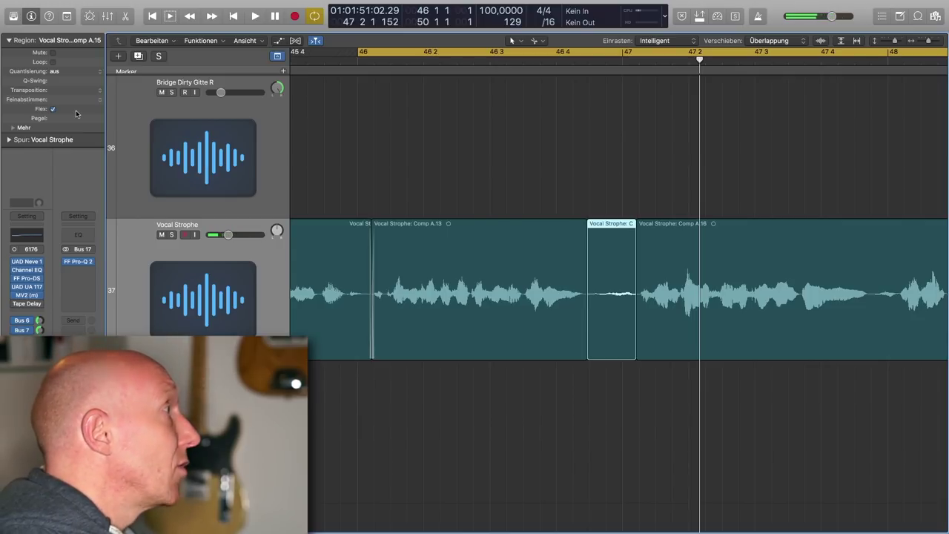
- Set the breath region's gain to -8 dB and listen to the passage in the mix
double_click(95, 118)
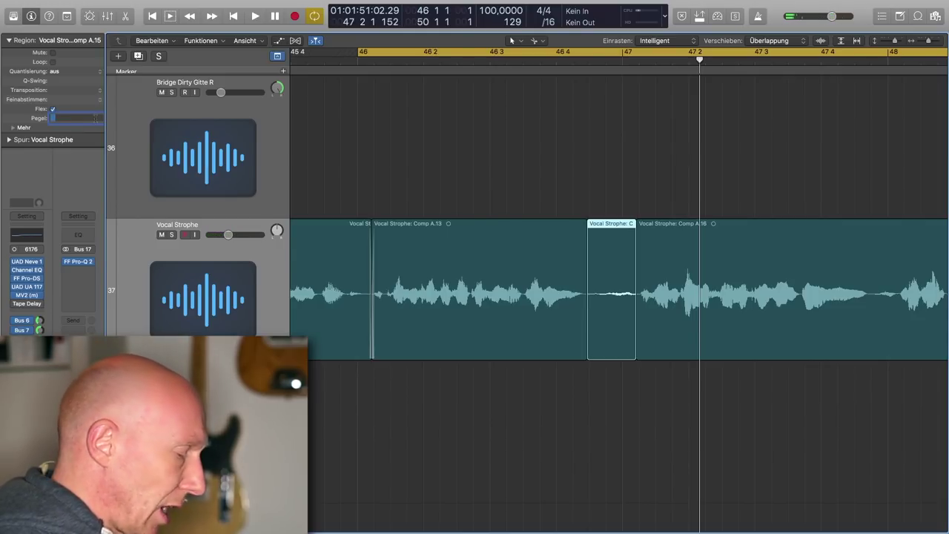
text(-8)
key(Return)
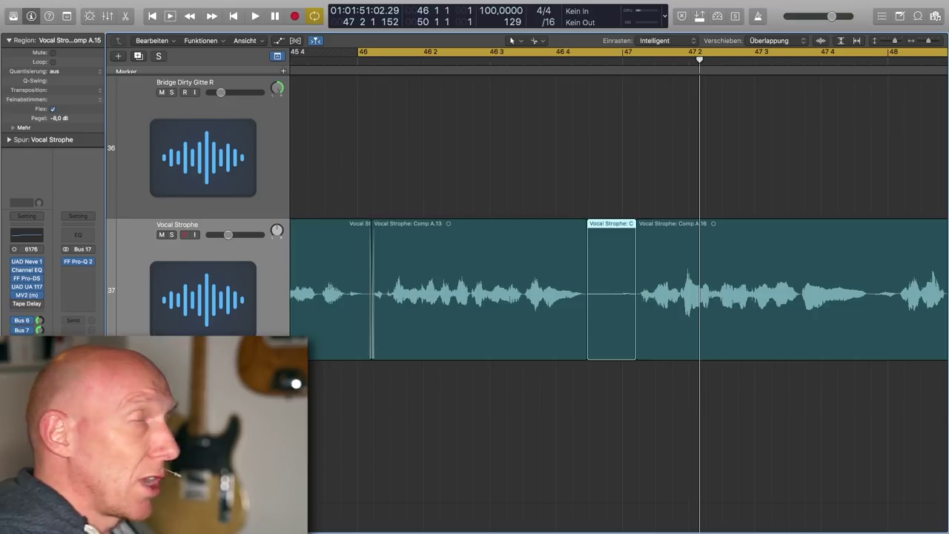
key(space)
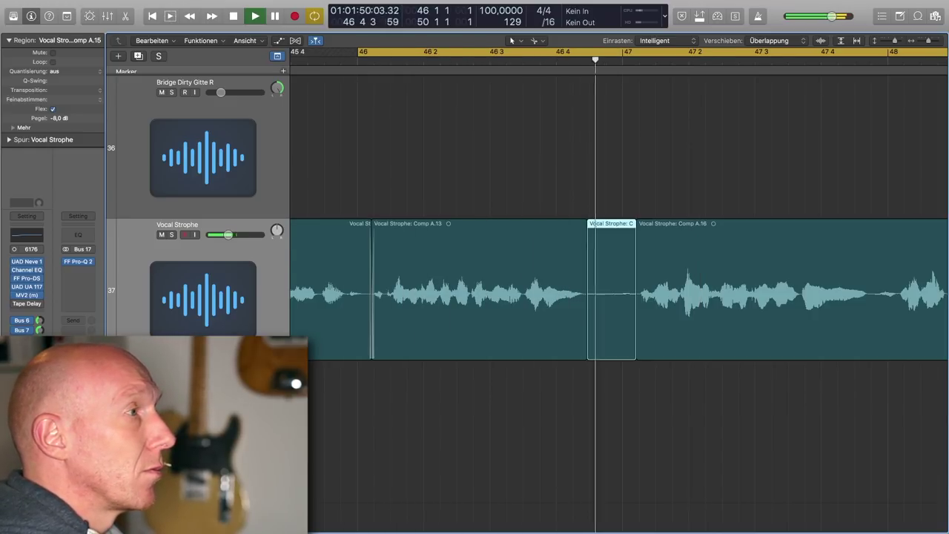
key(space)
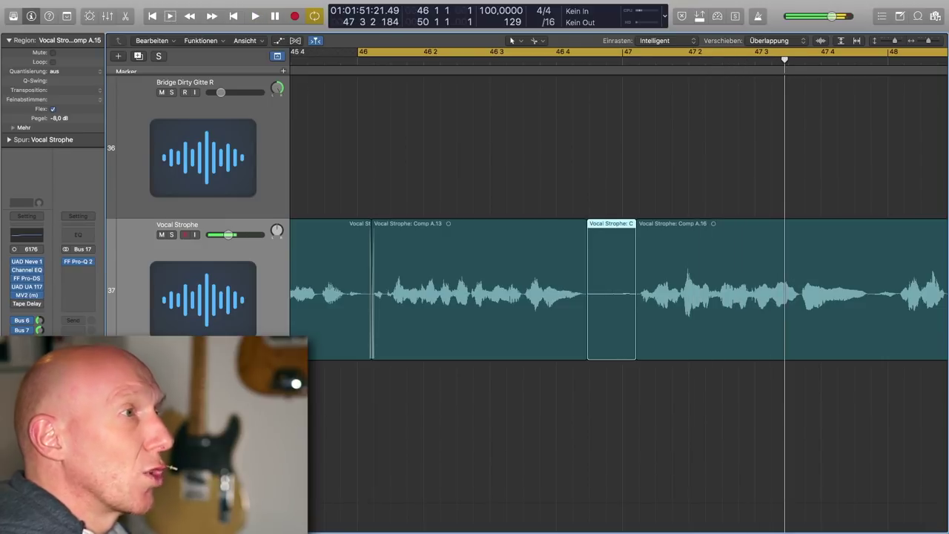
- Select the Vocal Strophe track and show its volume automation around bars 47 and 48
scroll(500, 152, right, 10)
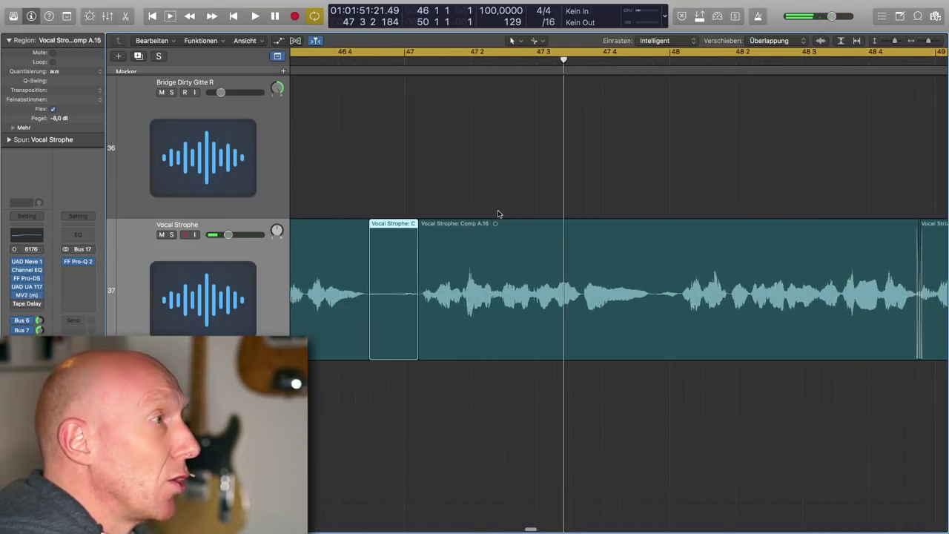
click(278, 278)
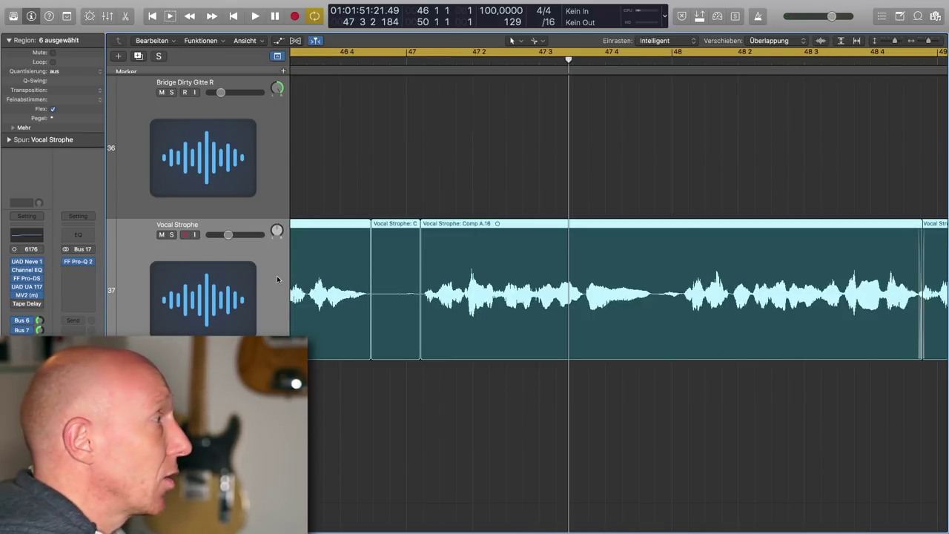
key(a)
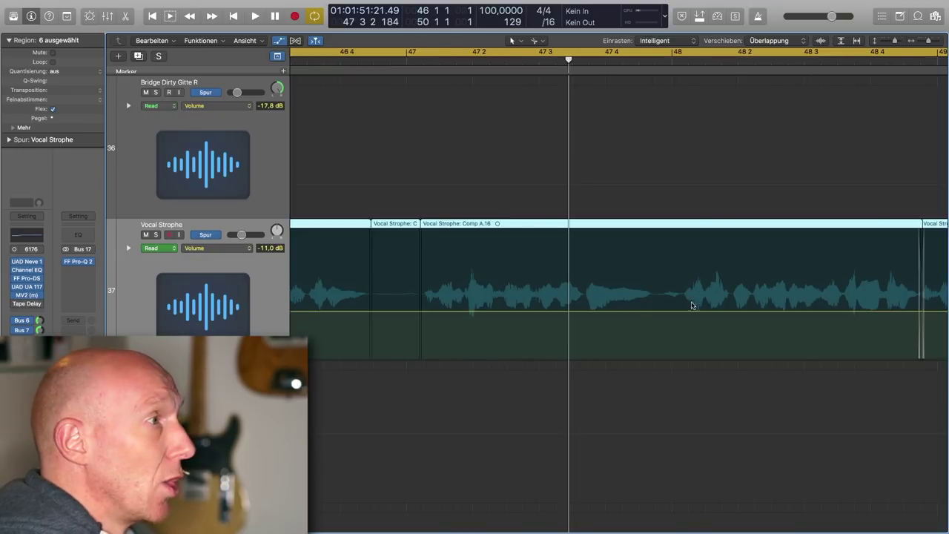
- Add four volume automation points around the breath just before bar 48 and lower the section between the inner points to -19 dB
click(652, 312)
click(684, 311)
click(656, 312)
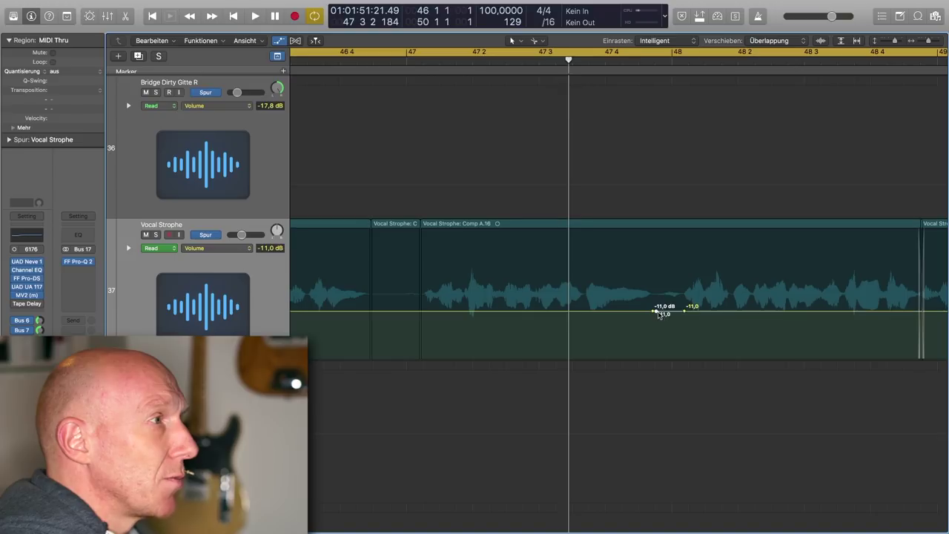
click(681, 312)
drag(673, 314, 672, 331)
scroll(603, 138, up, 1)
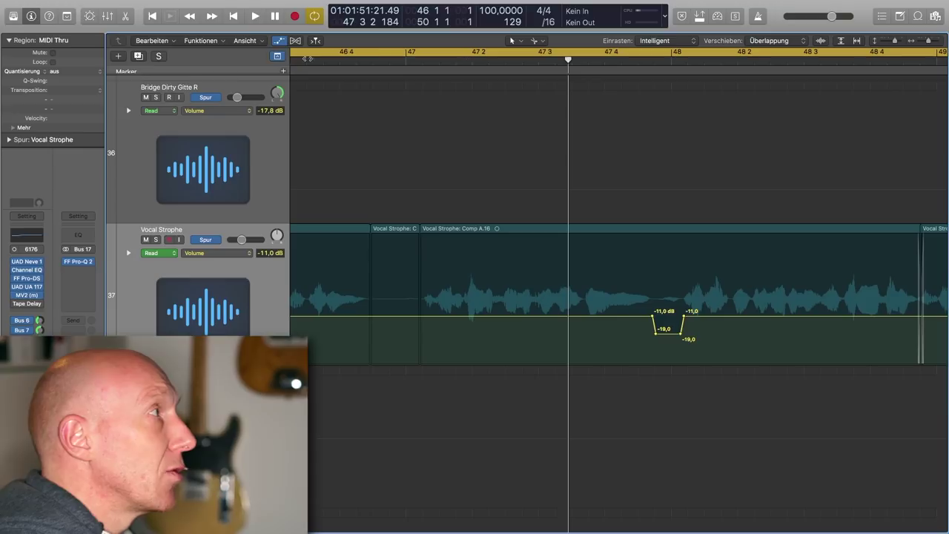
- Solo the Vocal Strophe track and play from about 47 2 to audition the automated volume dip
click(157, 240)
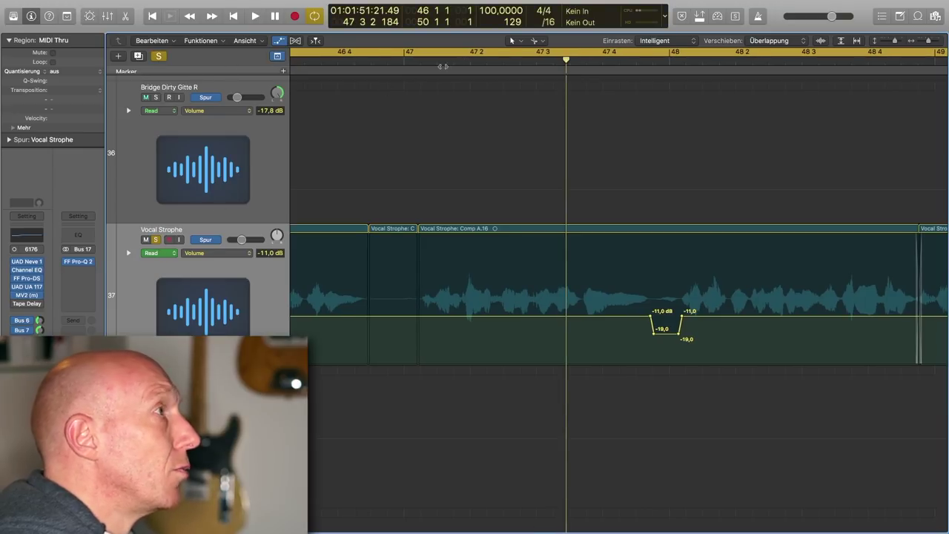
click(476, 66)
key(space)
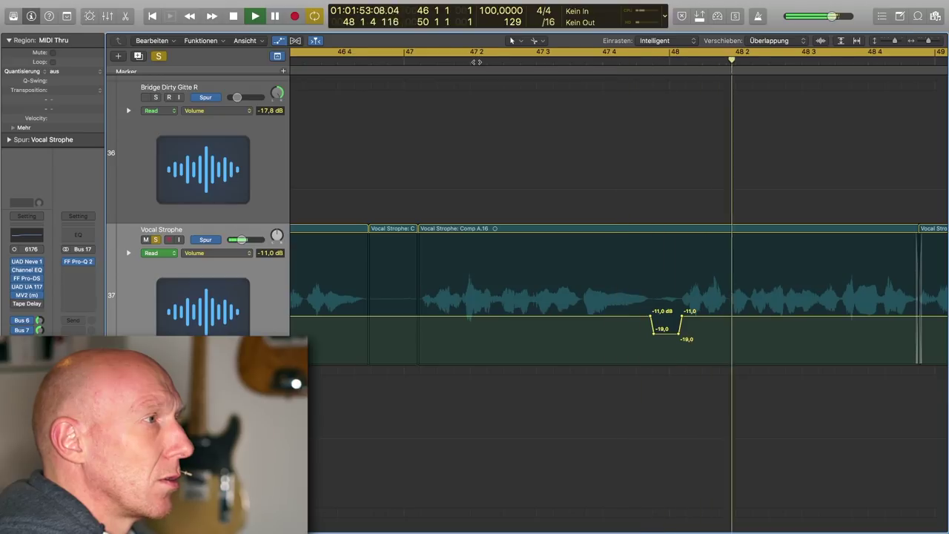
- Lower the volume automation dip around the breath before bar 48 to -22 dB and play the soloed passage from about 47 2
key(space)
drag(669, 328, 667, 336)
click(505, 64)
key(space)
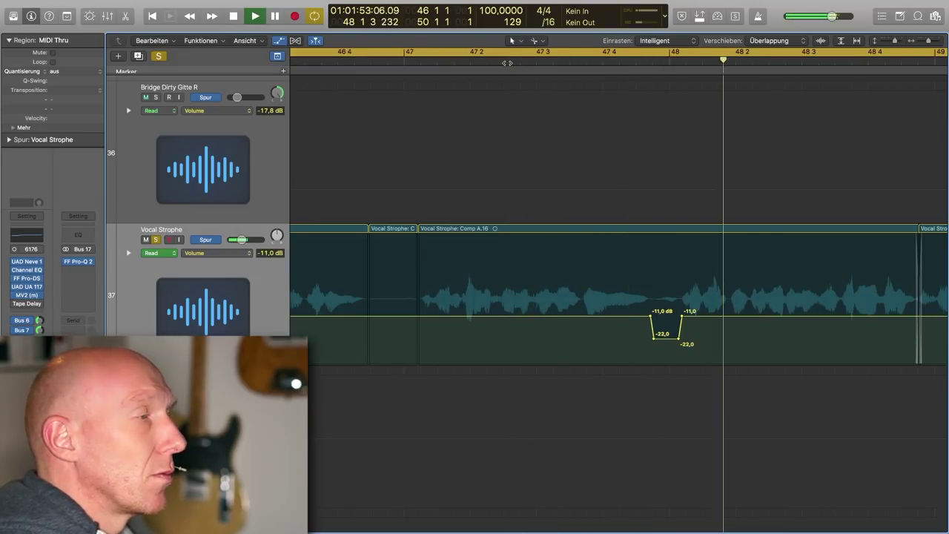
key(space)
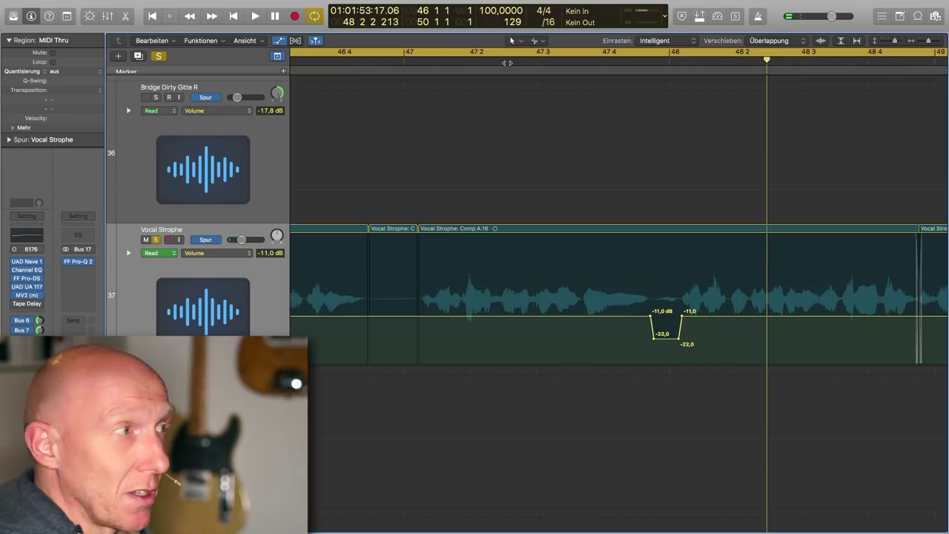
- Delete the volume automation points around the breath before bar 48 and hide the track automation
scroll(636, 321, down, 1)
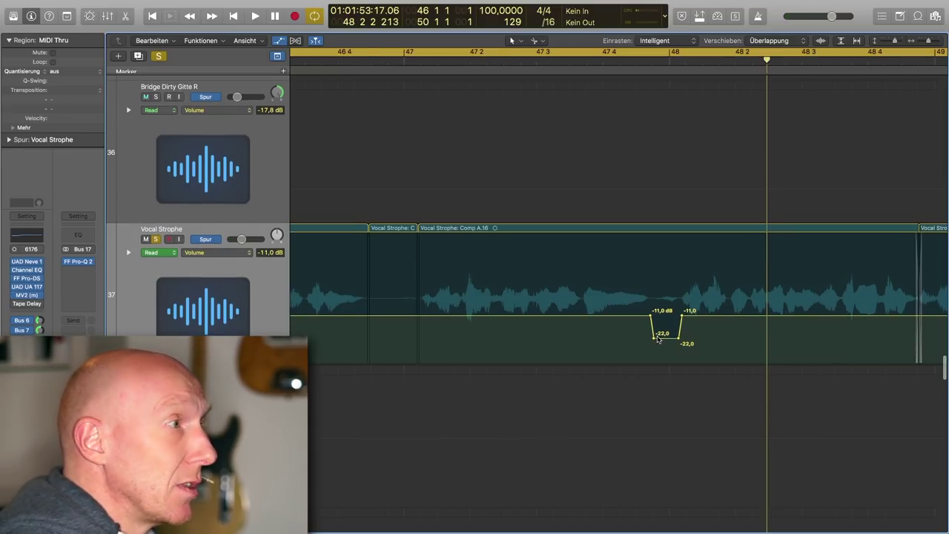
double_click(655, 339)
double_click(679, 339)
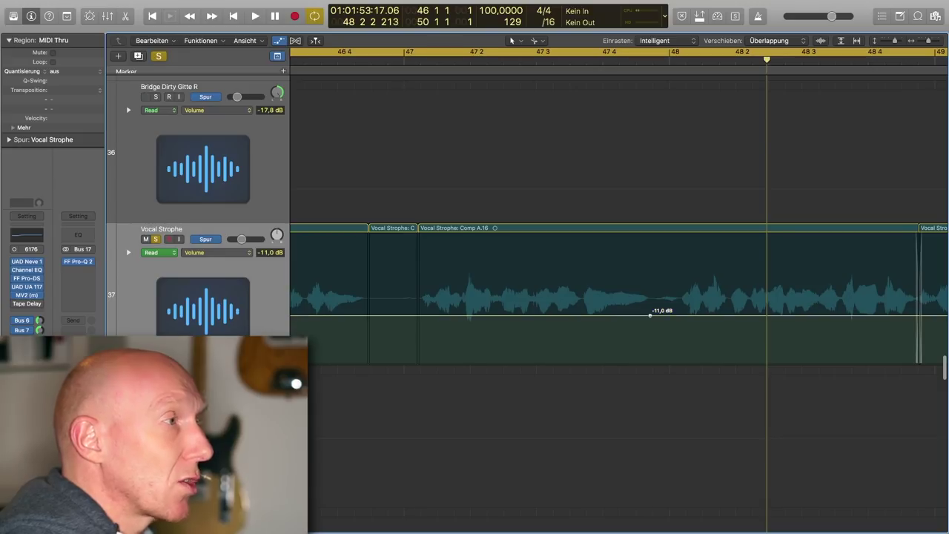
key(a)
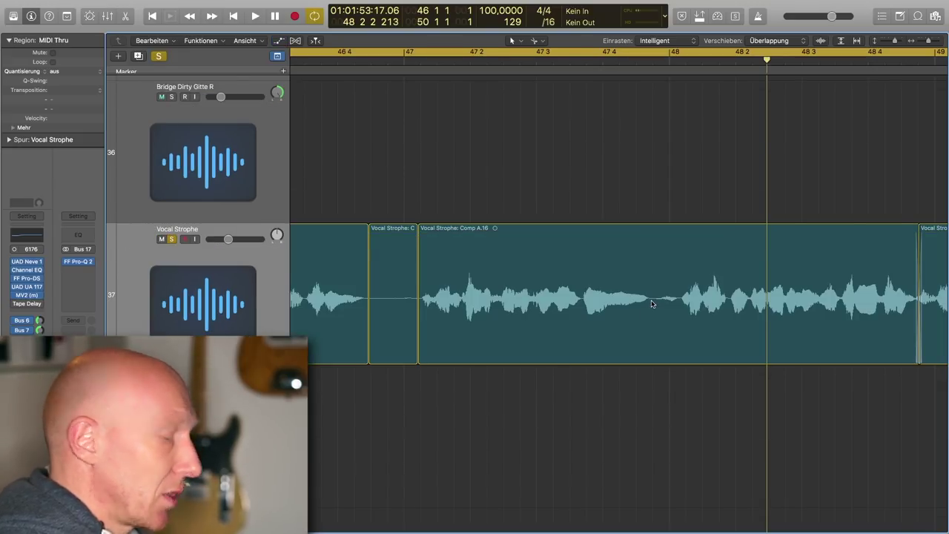
- Split the breath just before bar 48 into its own region and set that region's gain to -10 dB
click(653, 305)
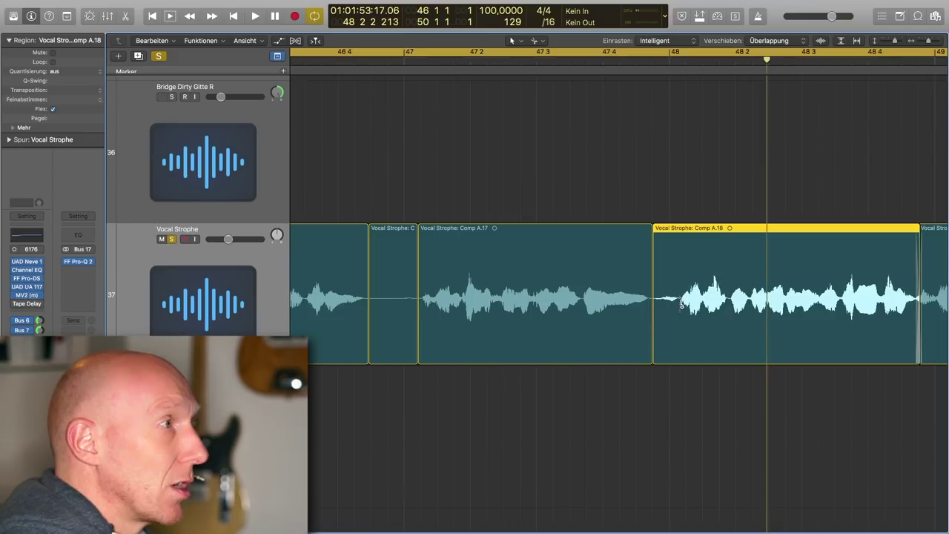
click(660, 306)
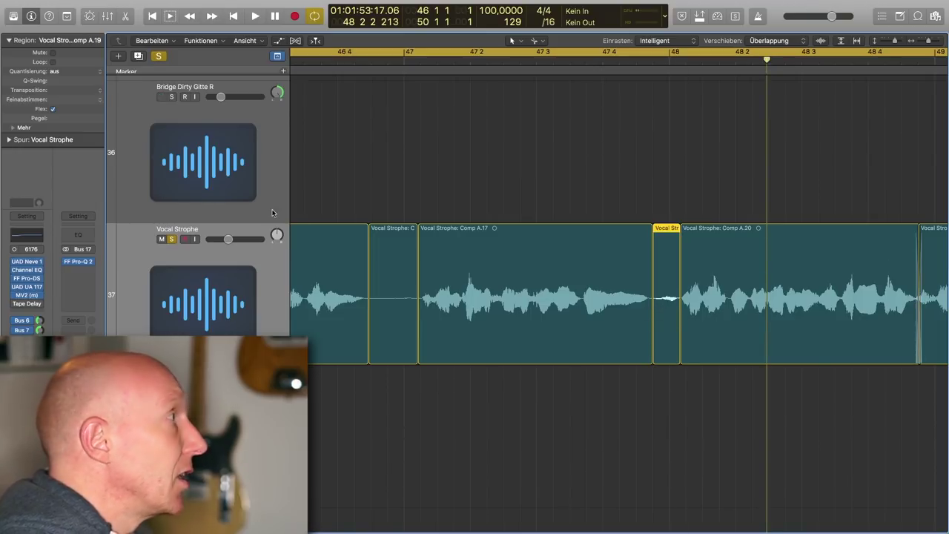
double_click(97, 120)
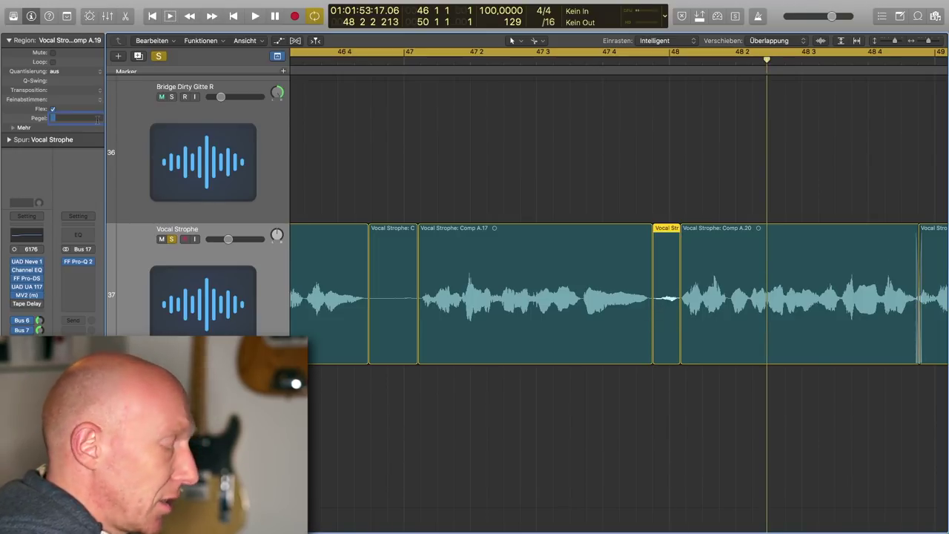
text(-10,0 dB)
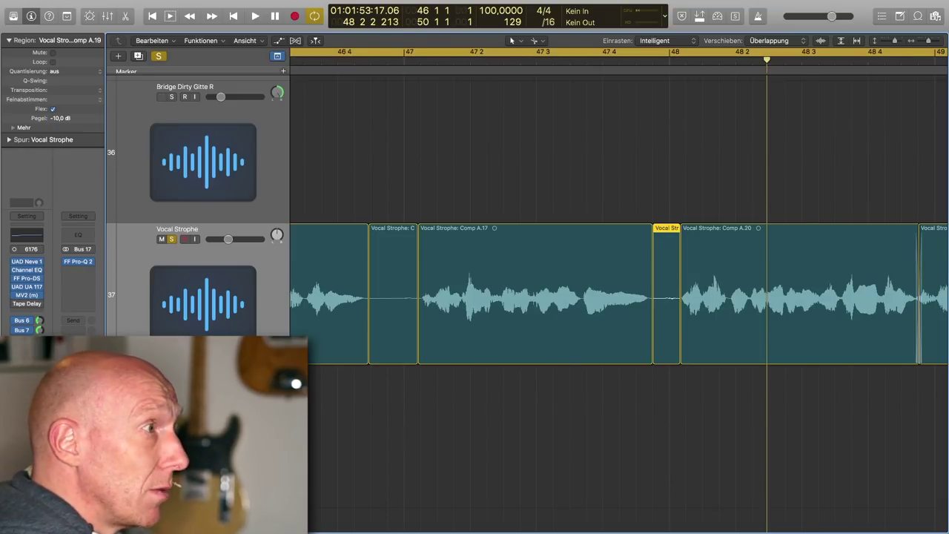
- Play the soloed vocal to audition the quieter breath region, and turn solo mode off
key(space)
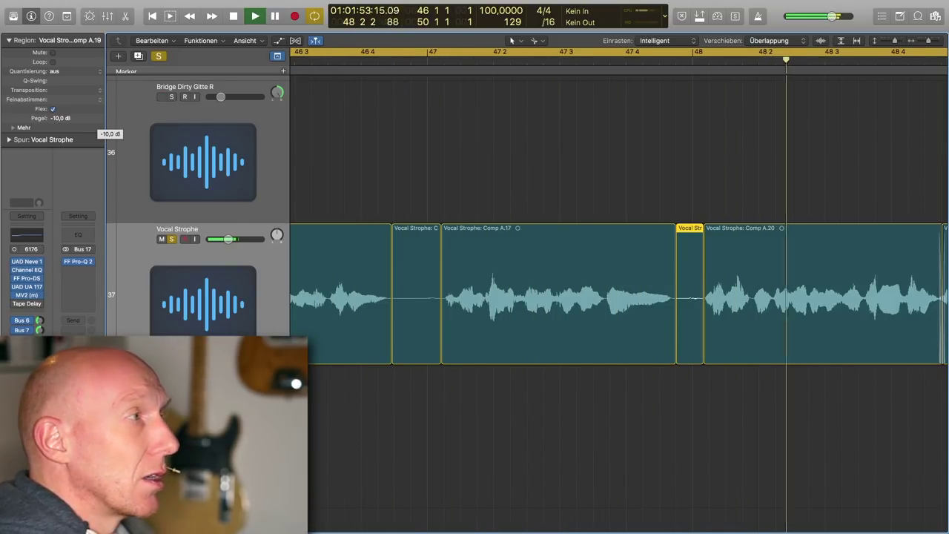
key(space)
click(158, 57)
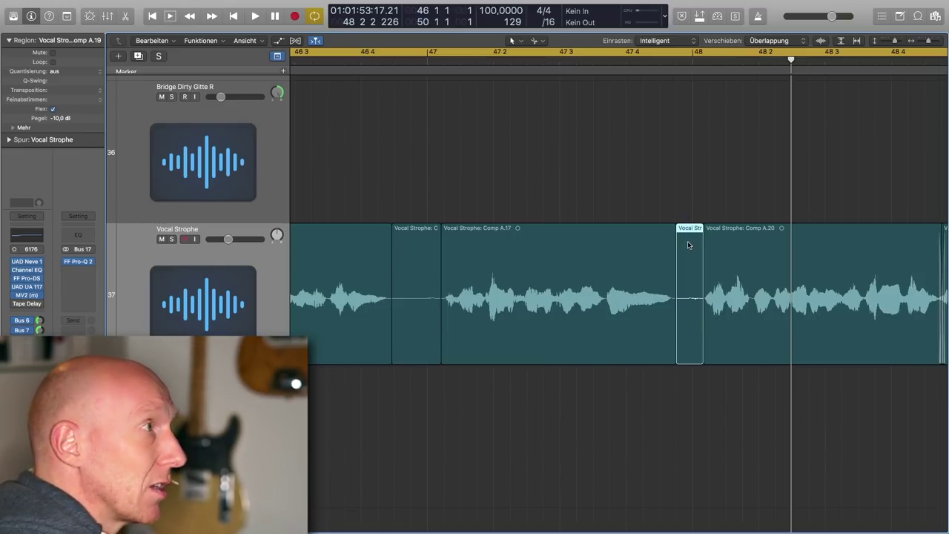
- Delete the breath region before bar 48 and play the passage with Vocal Strophe soloed
key(Delete)
click(159, 56)
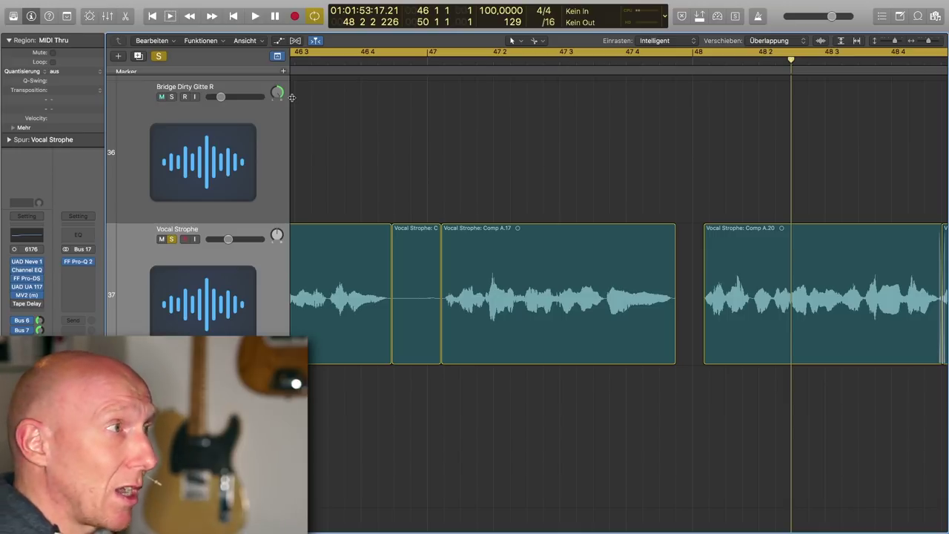
key(space)
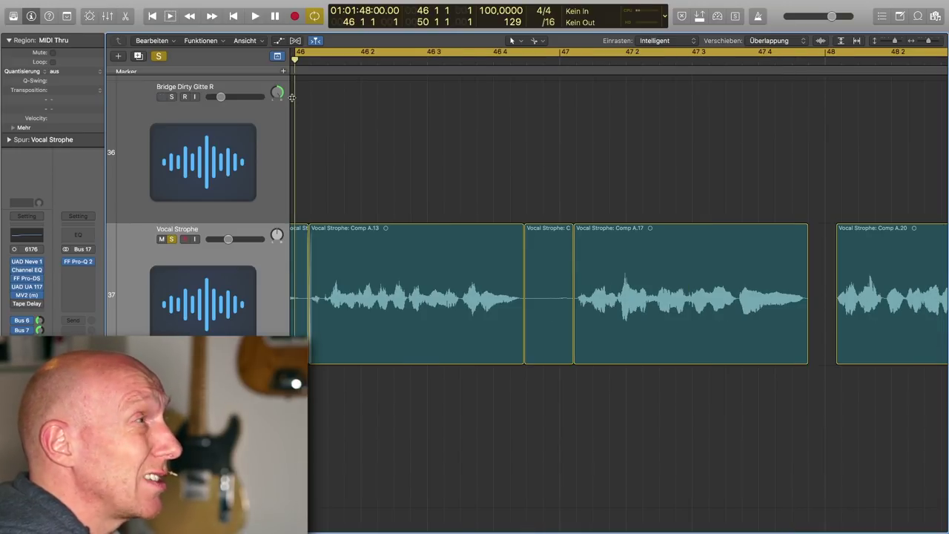
key(space)
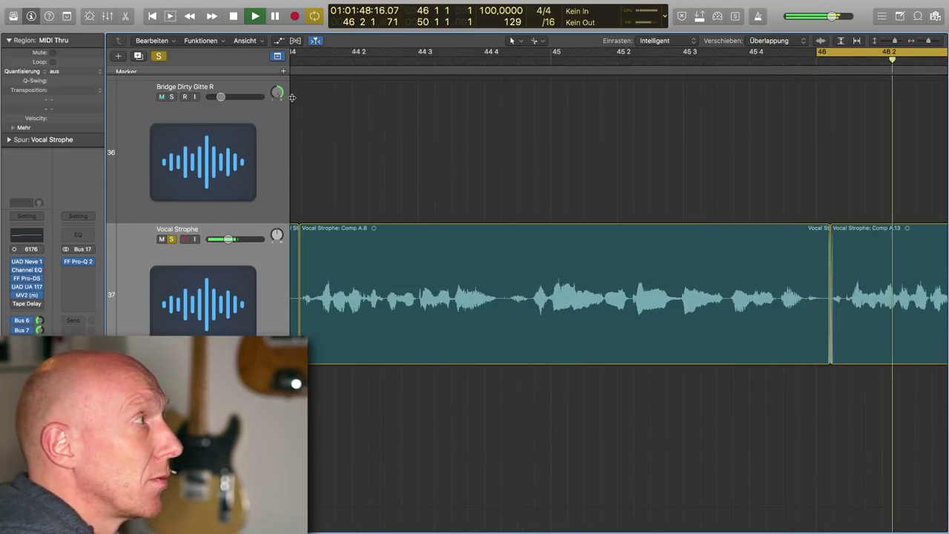
- Turn solo mode off and listen to the gap left by the removed breath in the full mix
click(158, 57)
key(space)
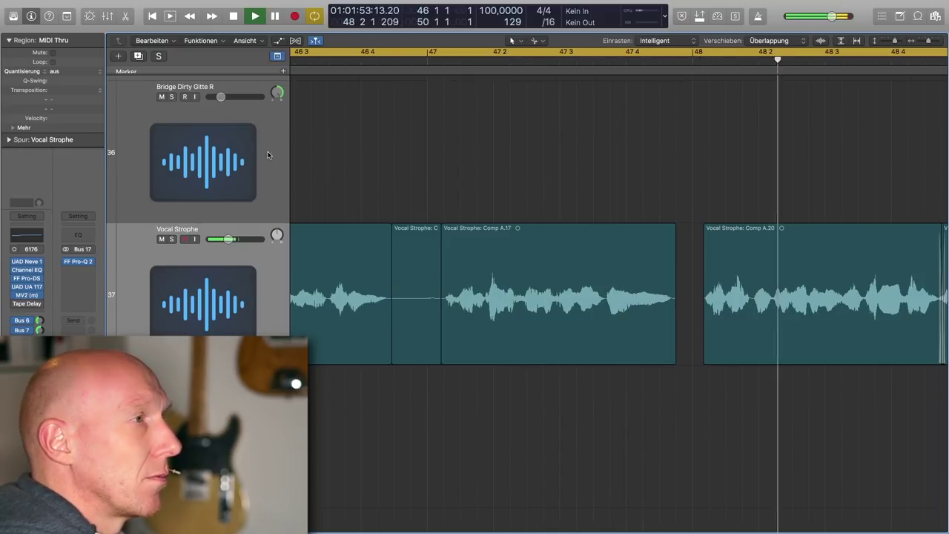
key(space)
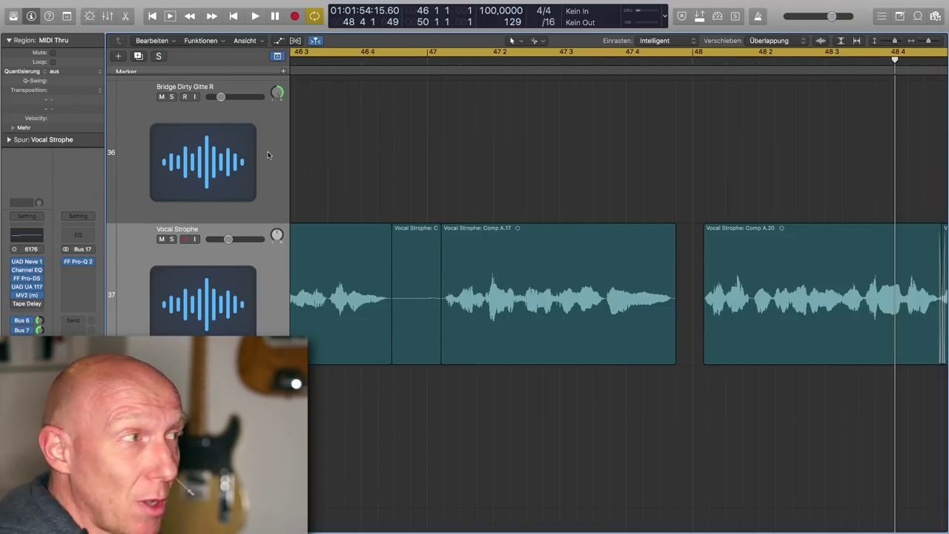
- Show the whole stack of Vocal Pilot dbl tracks and their regions in a compact overview of the arrangement
ctrl+alt+click(492, 256)
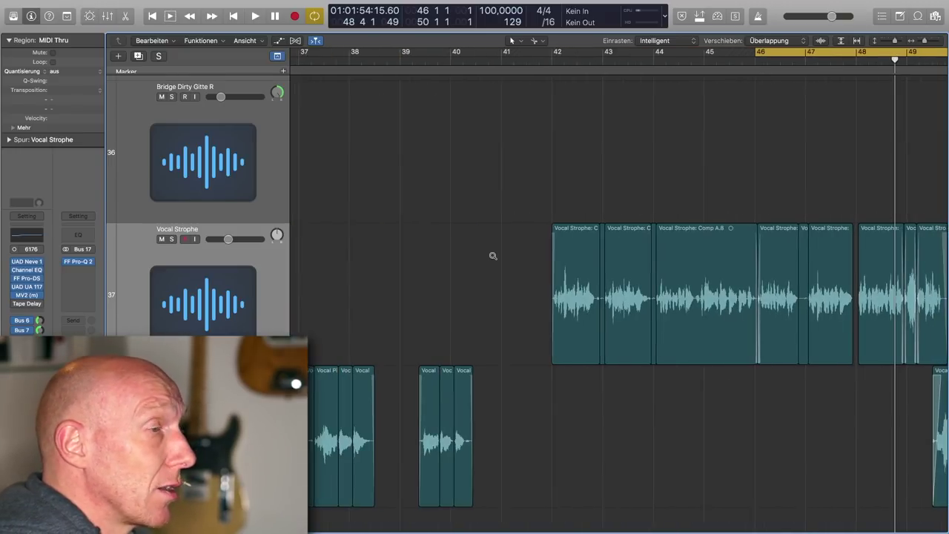
scroll(491, 254, down, 10)
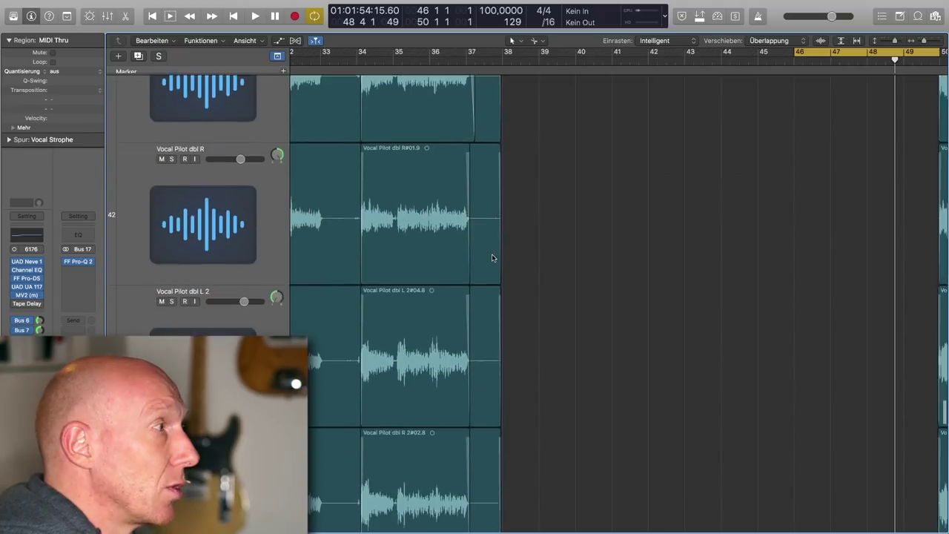
scroll(491, 253, left, 3)
scroll(492, 253, down, 3)
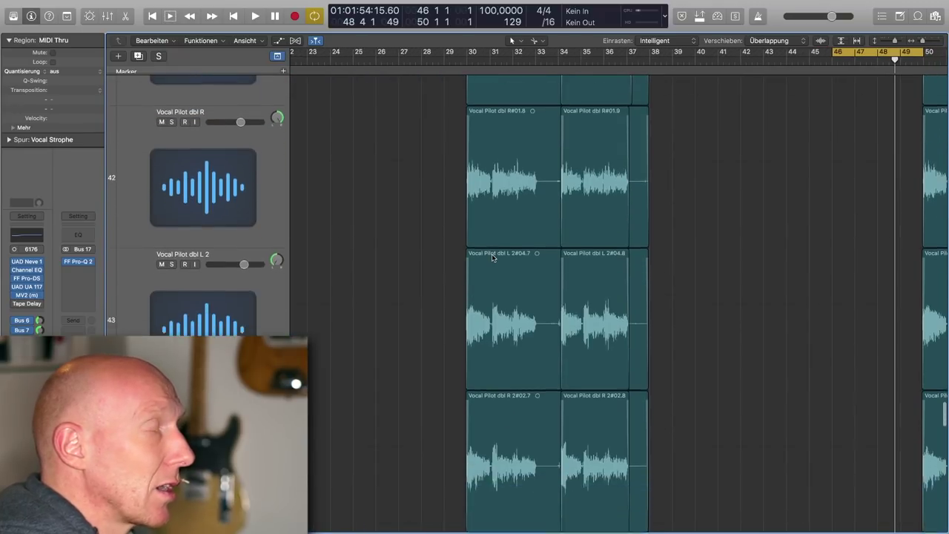
scroll(492, 253, down, 1)
ctrl+alt+click(492, 255)
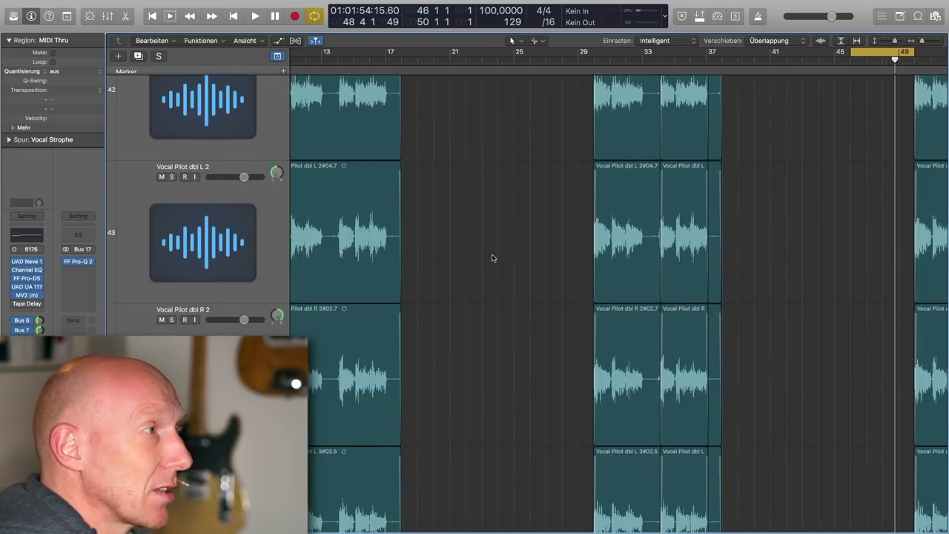
scroll(492, 255, down, 8)
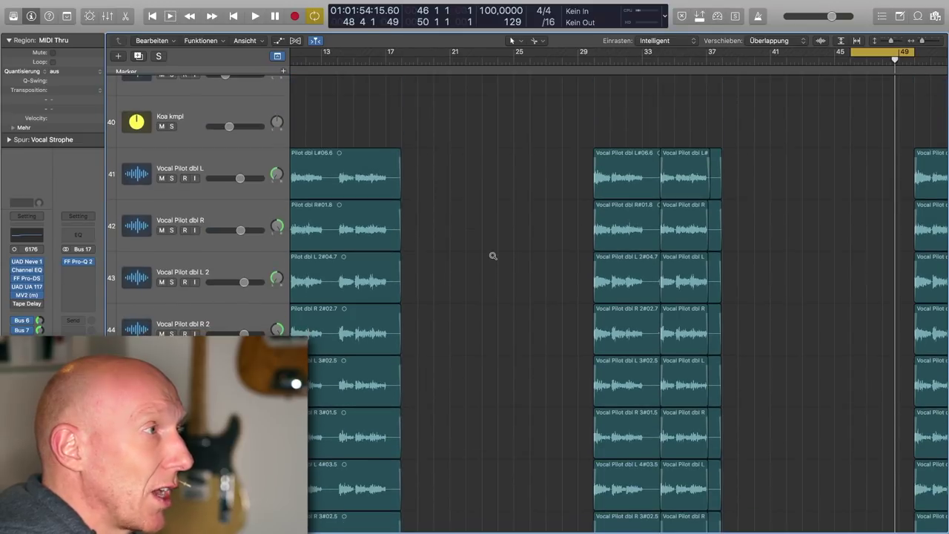
scroll(492, 255, down, 4)
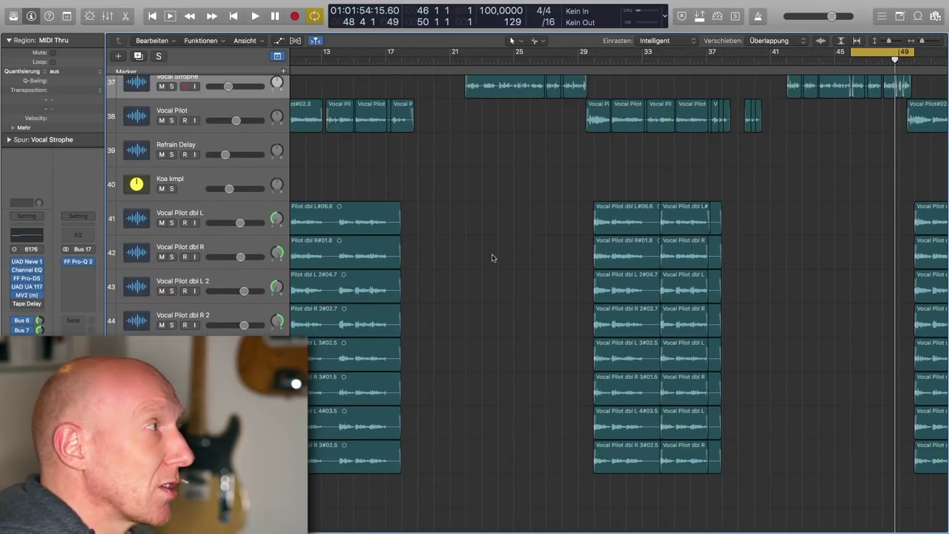
- Open the Noise Gate on the Koa kmpl track, examine its side chain source and gate settings, and close it
click(225, 182)
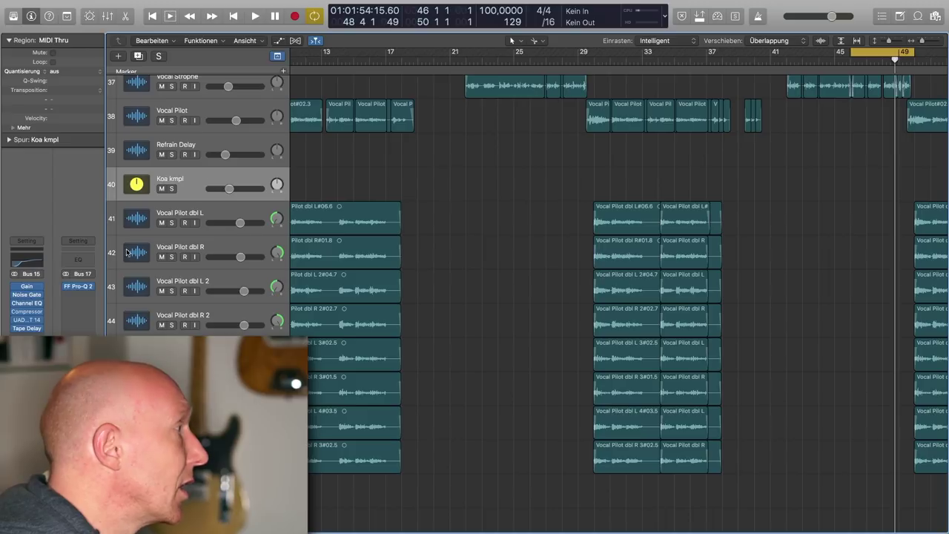
click(27, 295)
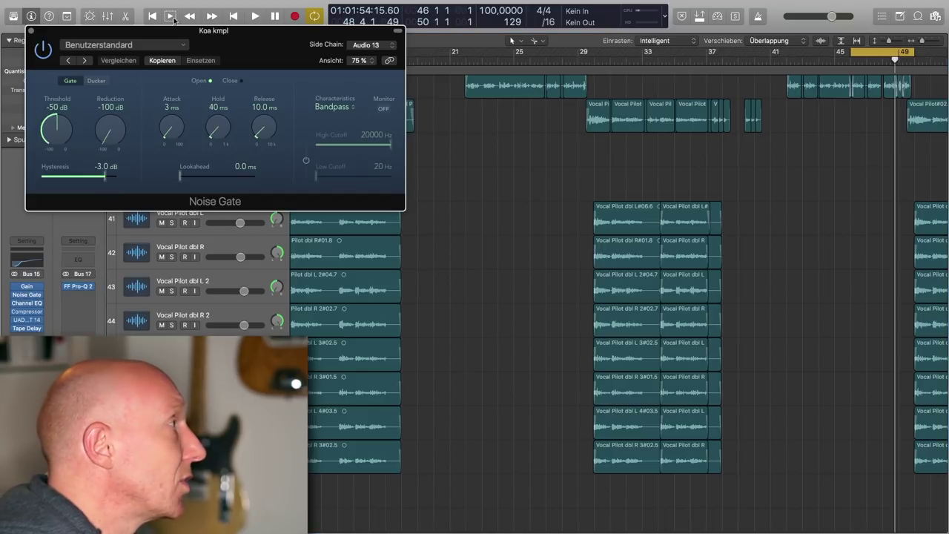
drag(137, 37, 583, 215)
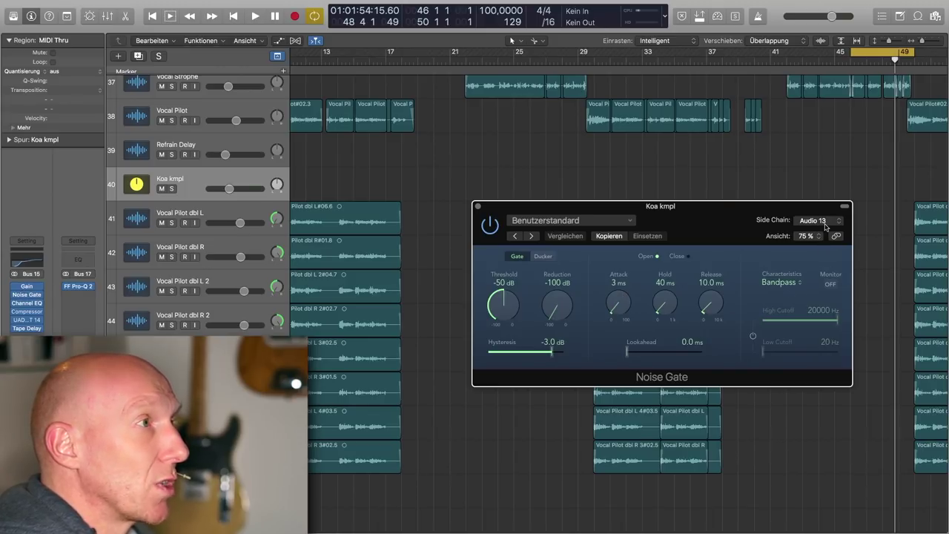
click(477, 207)
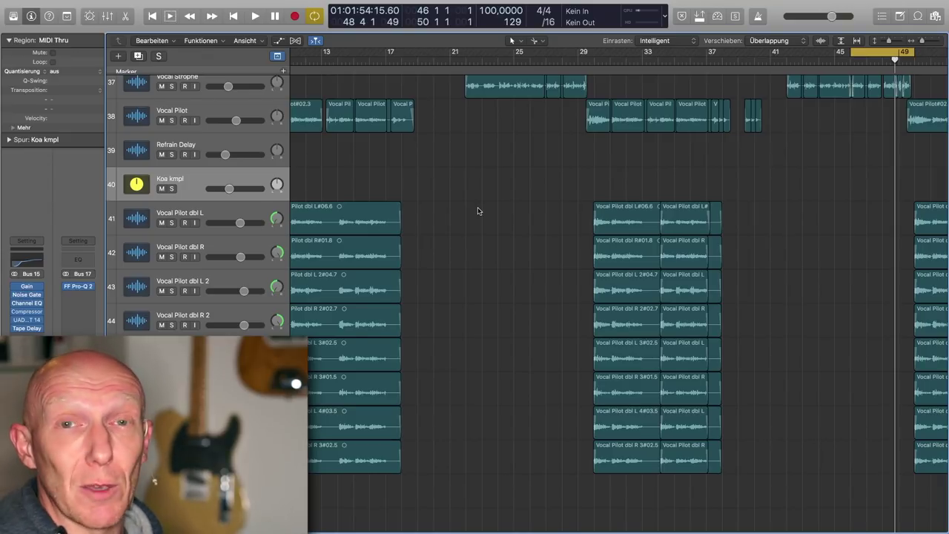